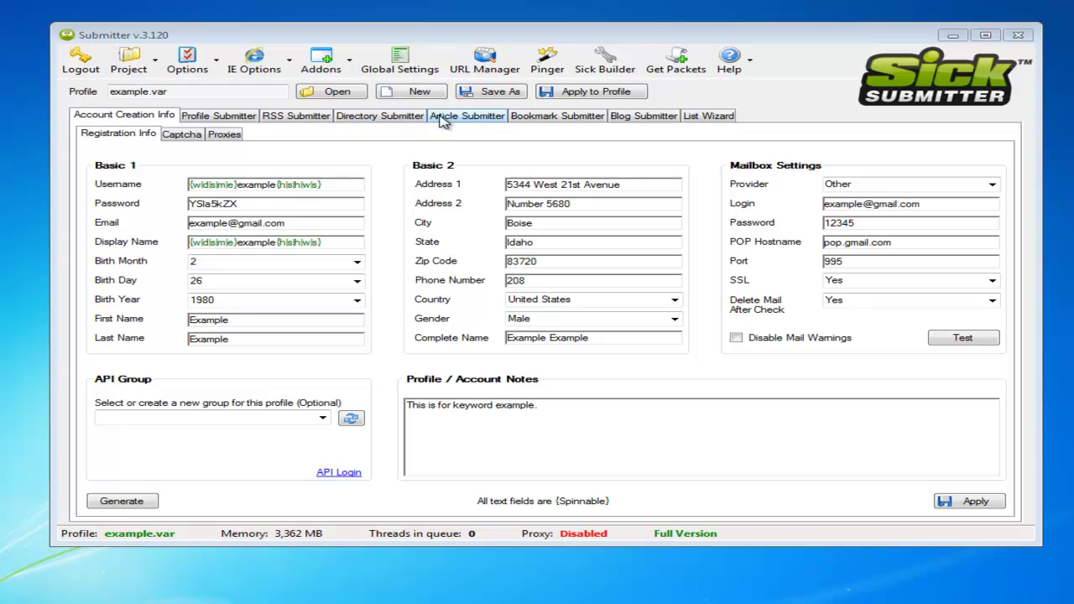
Step: Open the Article Submitter section to reach the empty Article Creator page
click(475, 117)
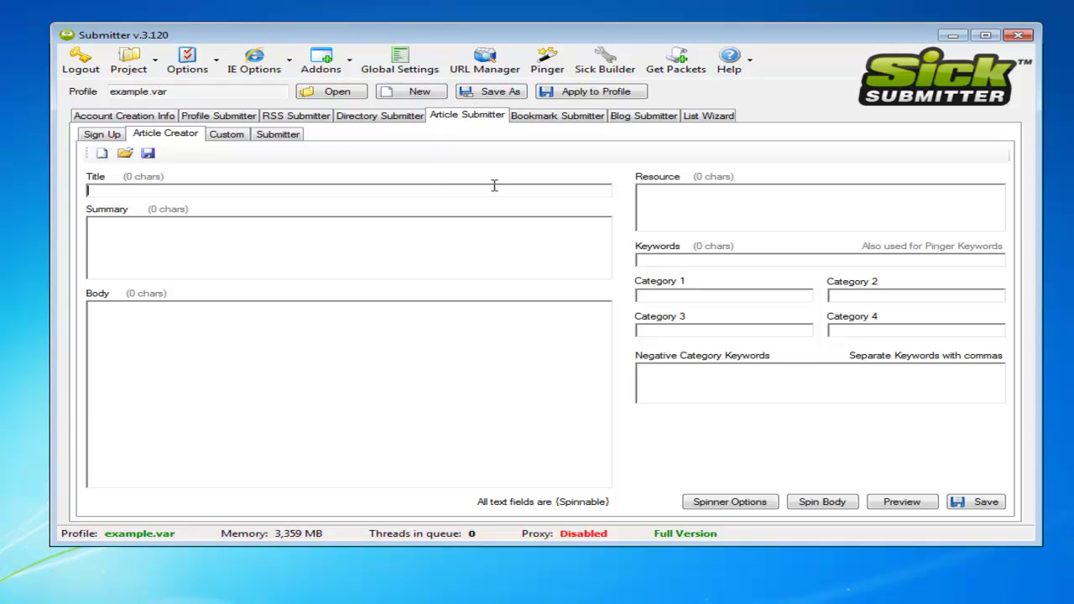
Step: Enter the article title 'Example is the best keyword ever'
text(H)
key(BackSpace)
text(Example is the best ke)
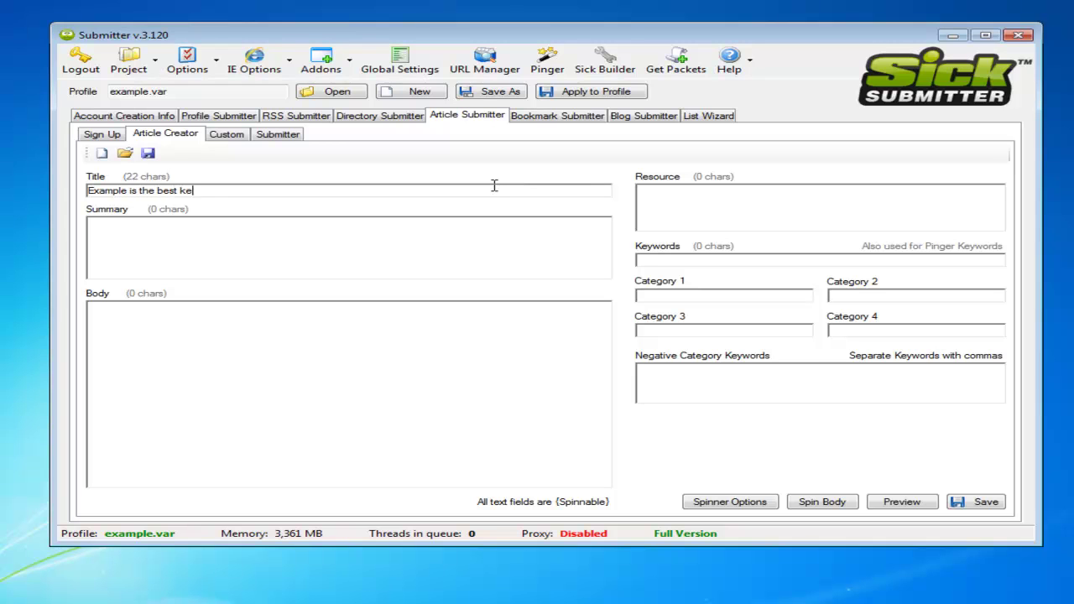
text(yword ever)
Step: Type the braced spintax summary starting 'This is the best keyword in the world for marketing'
click(346, 235)
text({)
text(THIS I)
key(BackSpace)
key(BackSpace)
key(BackSpace)
key(BackSpace)
key(BackSpace)
text(his is the best ke)
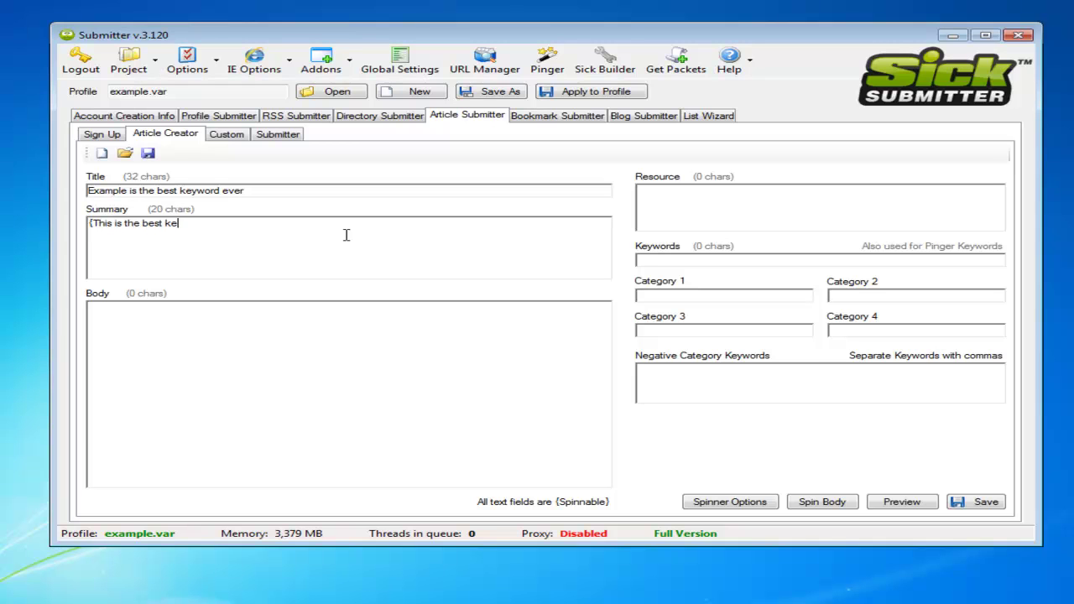
text(yword in the world for marketing it )
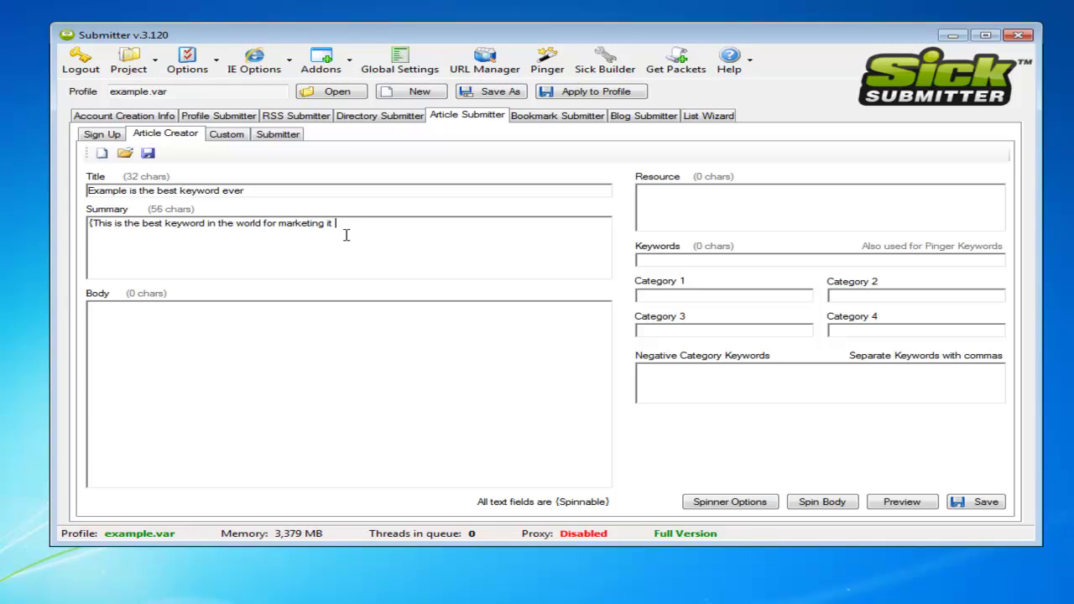
text(is purely and example of how to work prog)
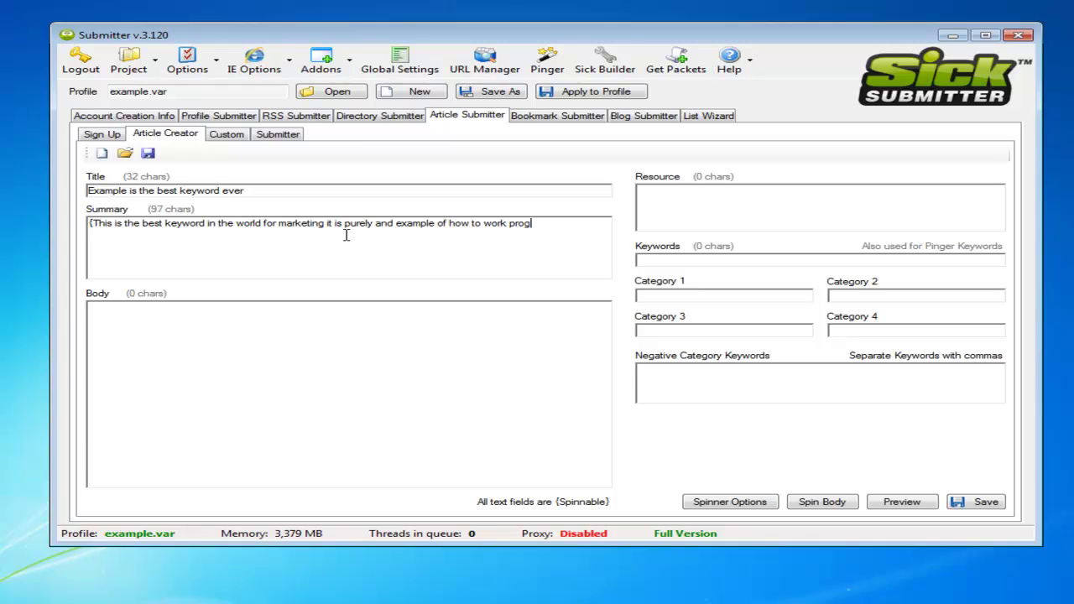
text(rammes! )
text(This is the )
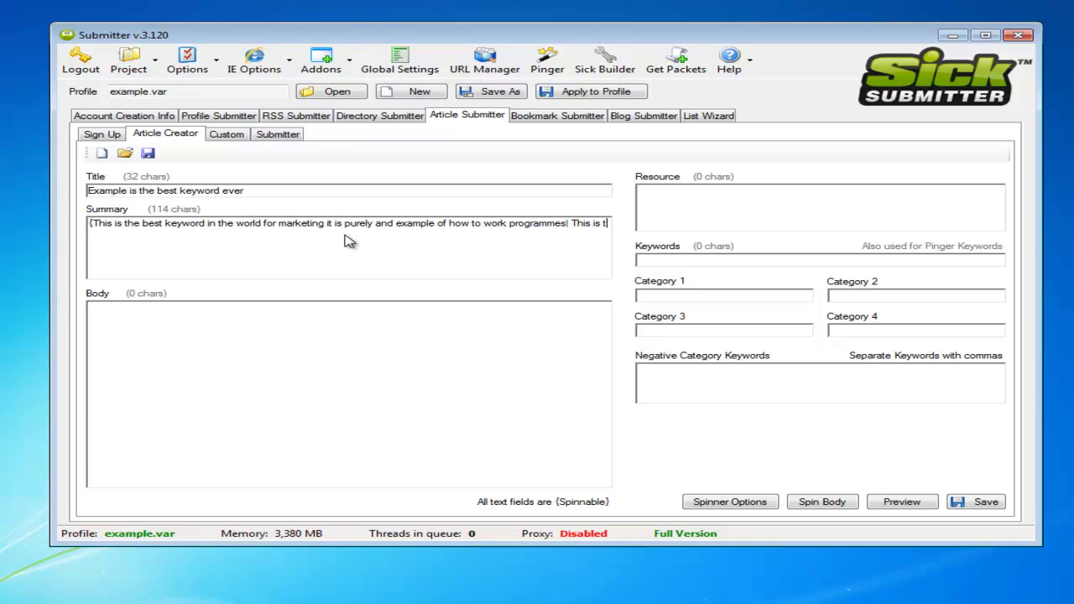
text(best keyword i)
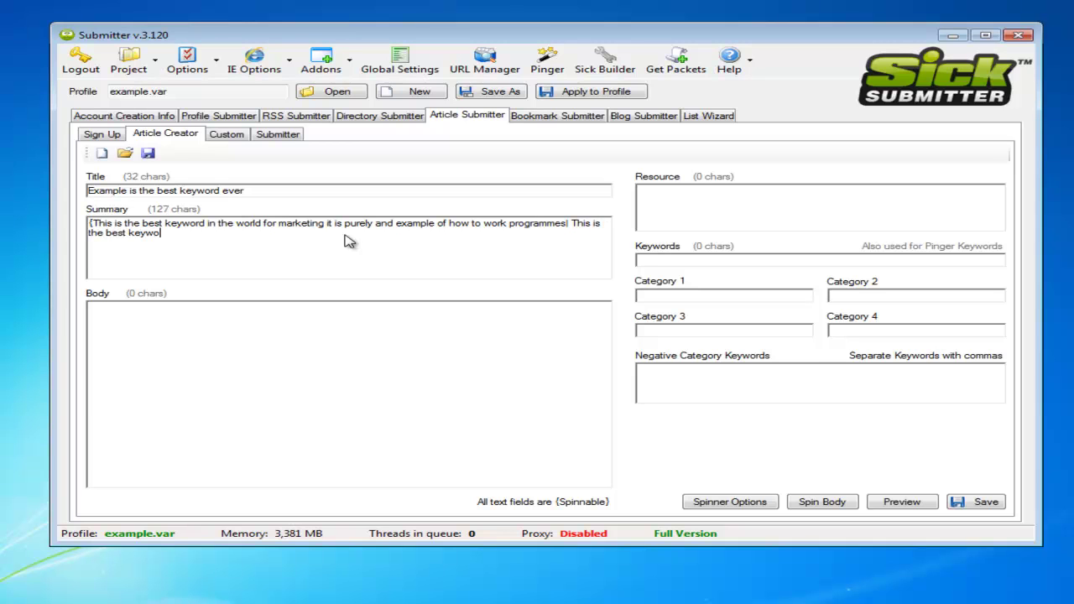
text(n the universe for market)
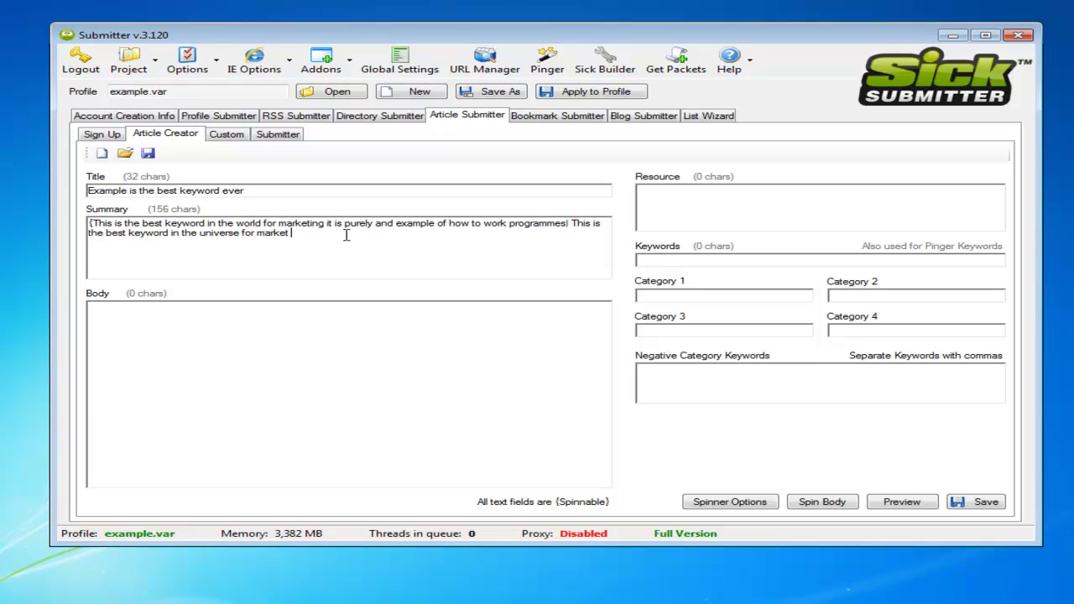
text(ing purposes it is purely based around how t)
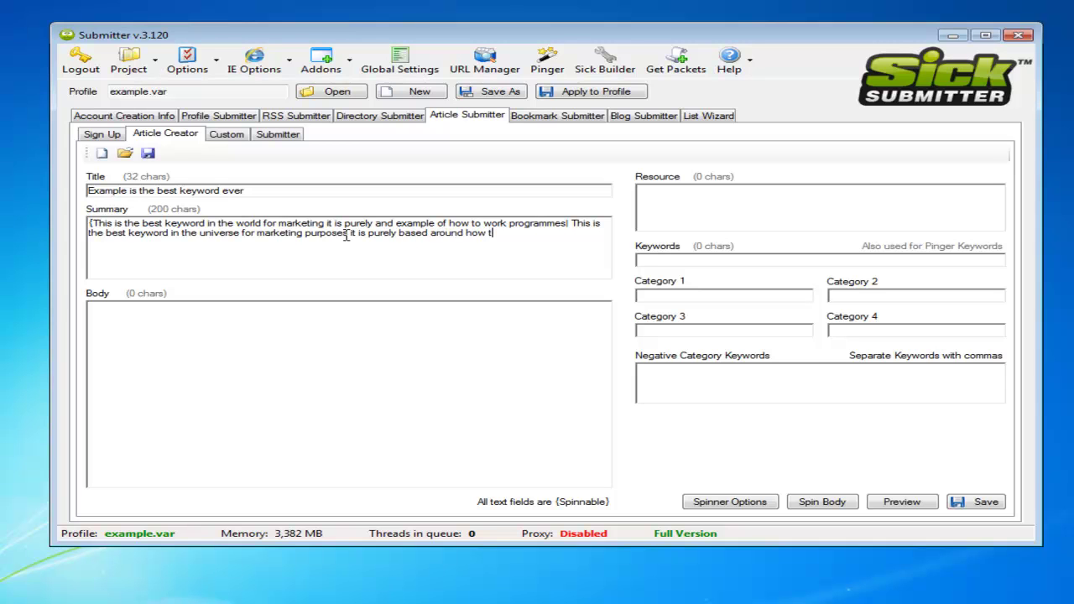
text(o work programmes})
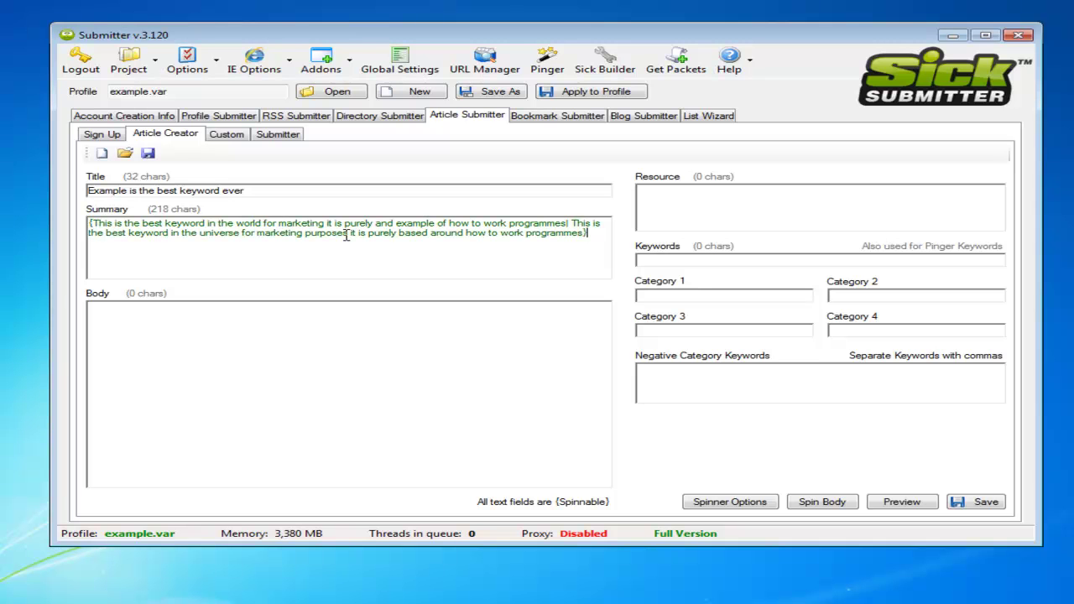
Step: Paste the spun article text copied from the Notepad notes into the Body field
click(382, 377)
key(alt+Tab)
key(ctrl+a)
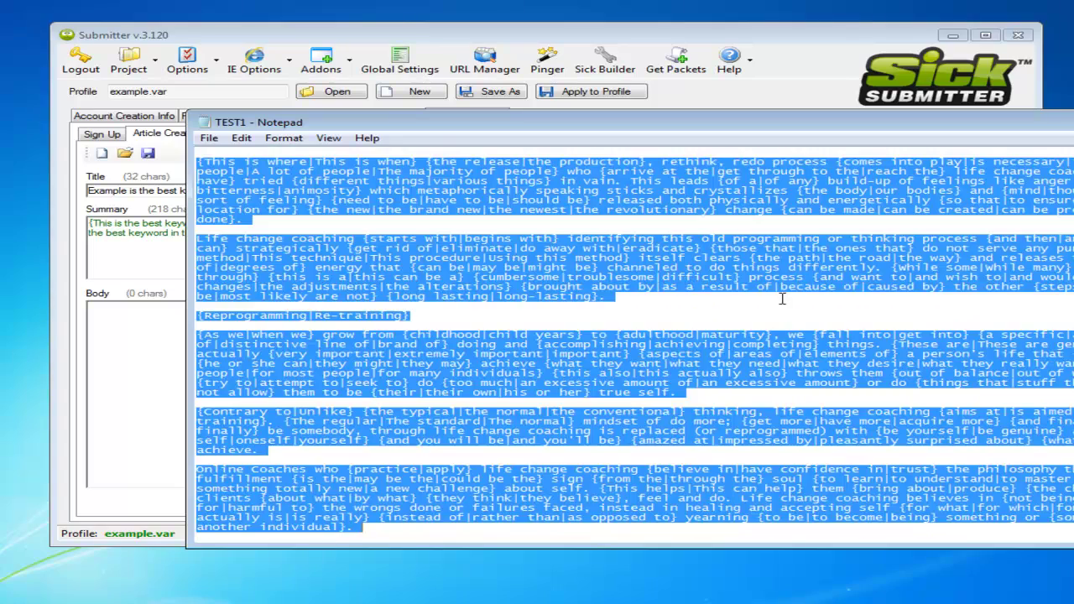
key(ctrl+c)
key(alt+Tab)
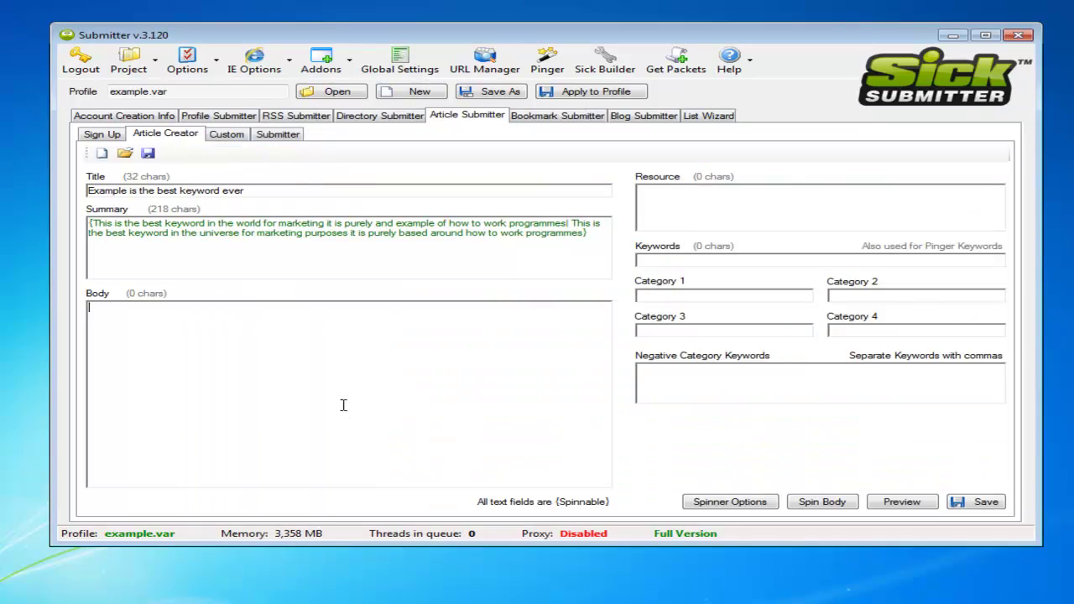
key(ctrl+v)
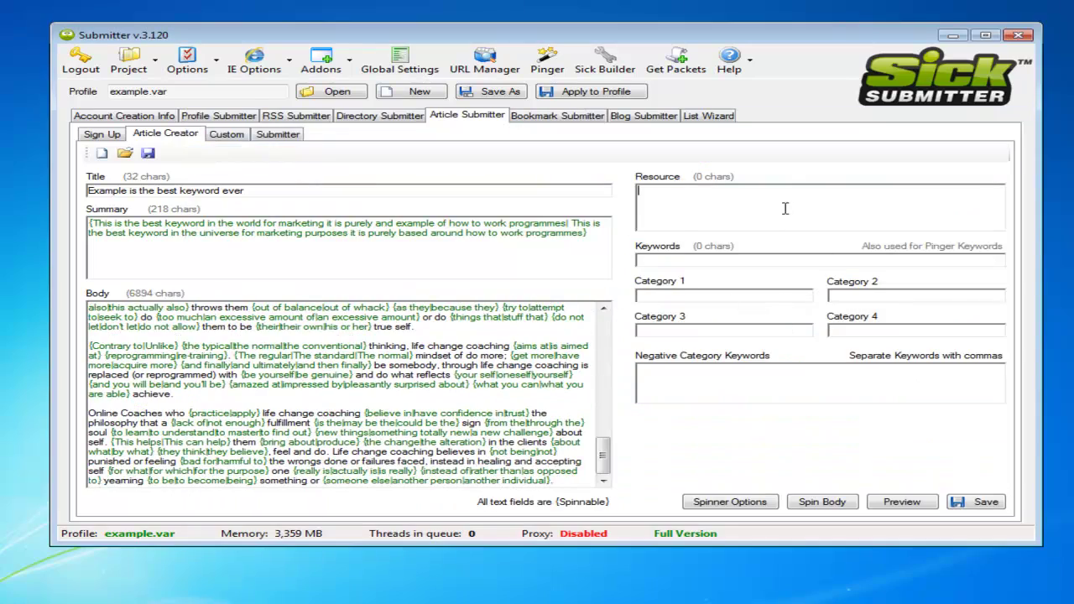
Step: Begin the resource box entry, correcting a stray character
text(<)
key(BackSpace)
text({)
key(BackSpace)
text(<a href=)
key(BackSpace)
key(BackSpace)
key(BackSpace)
key(BackSpace)
key(BackSpace)
key(BackSpace)
key(BackSpace)
key(BackSpace)
text(Find out mor)
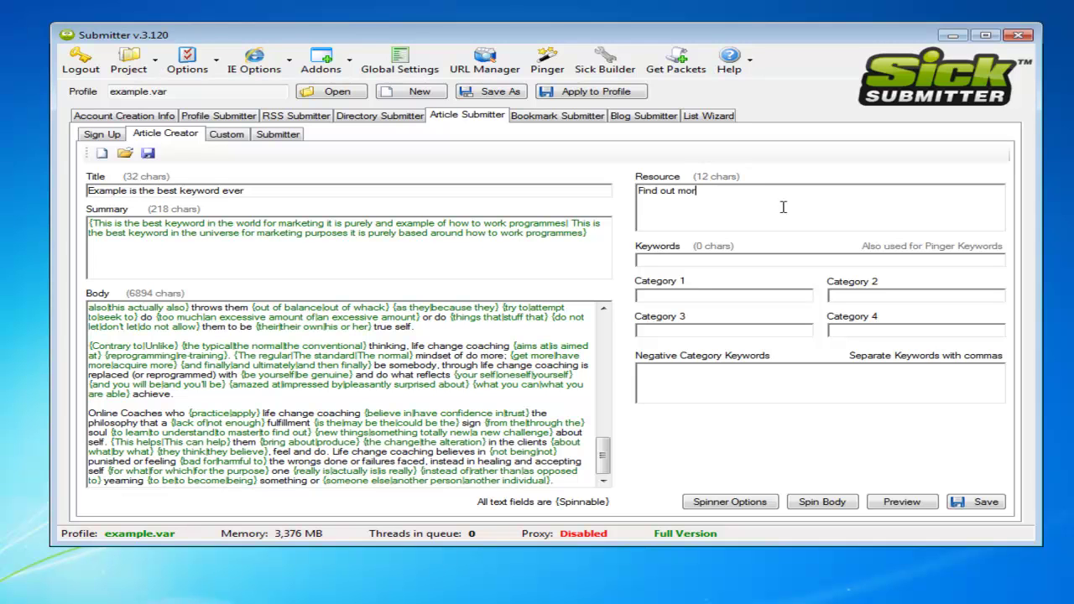
text(e about the best example keyw)
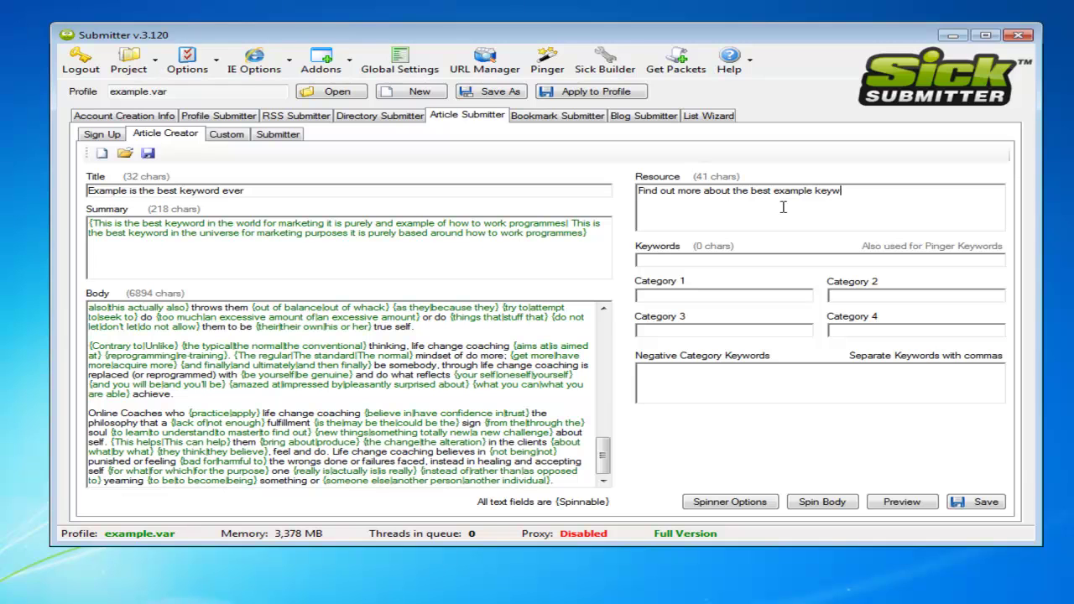
text(ord)
text(<a href)
text(=")
text(http://ex)
key(BackSpace)
key(BackSpace)
text(www.example.com)
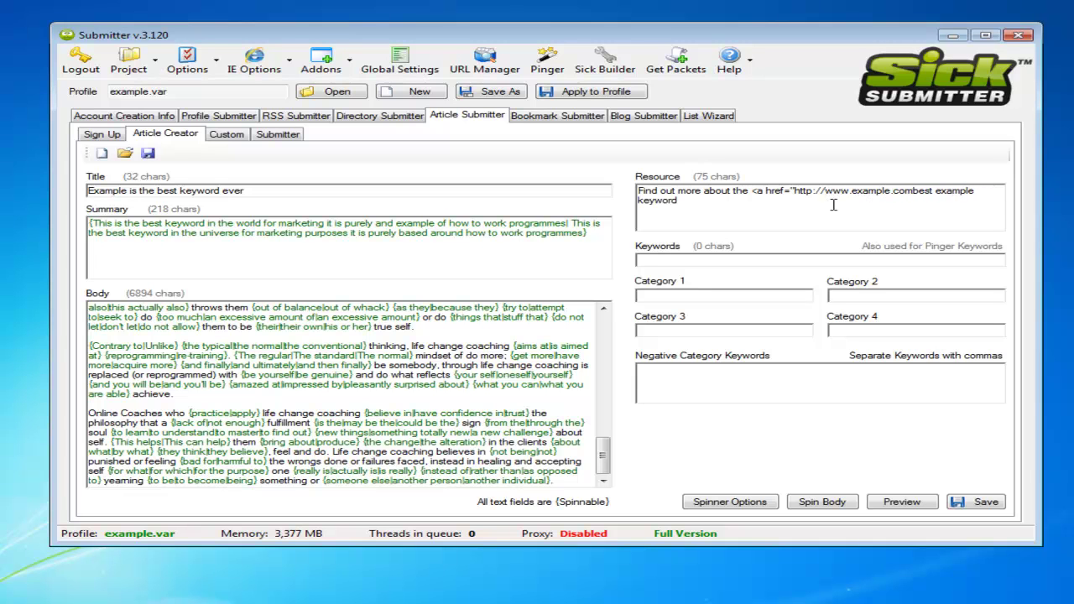
text(" target=)
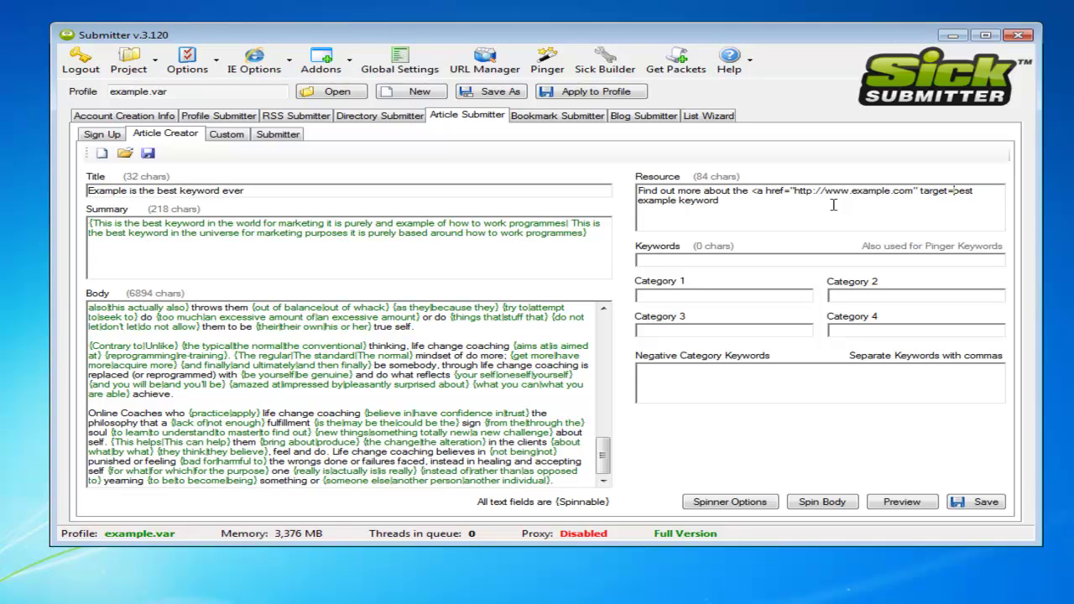
text("_blank")
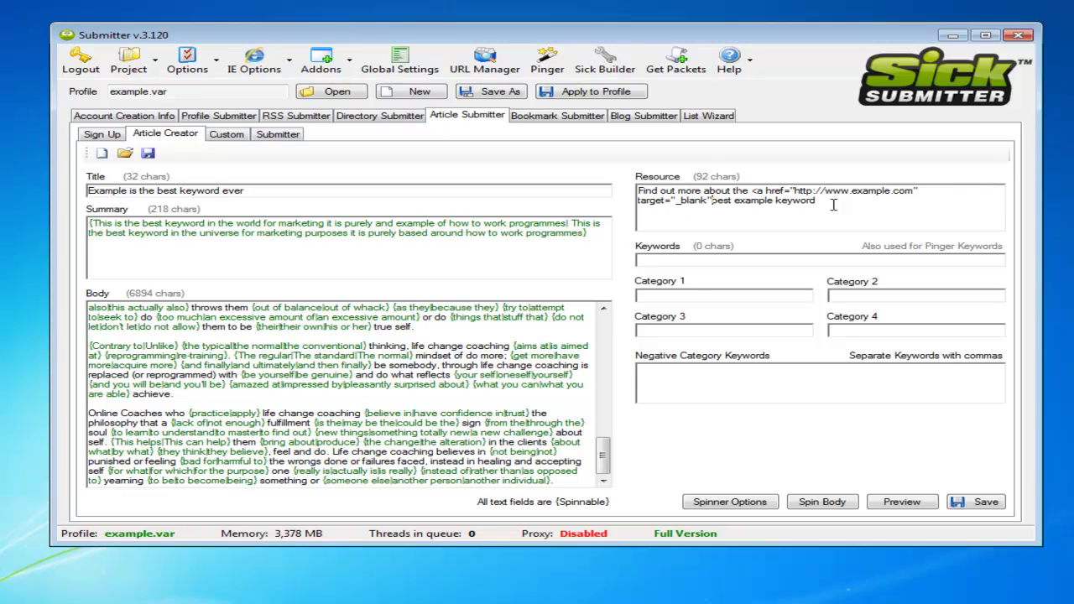
text(>)
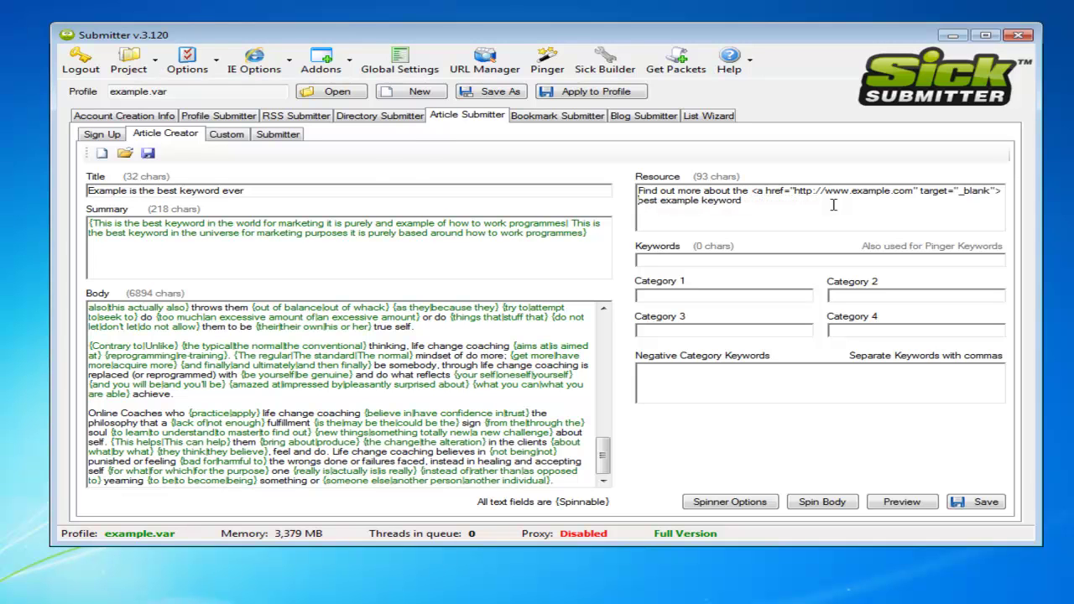
Step: Close the link tag, then enter keyword 'example' and categories Internet, Health, Society, Online
click(762, 209)
text(<a)
key(BackSpace)
text(/a>)
text(e)
text(Socie)
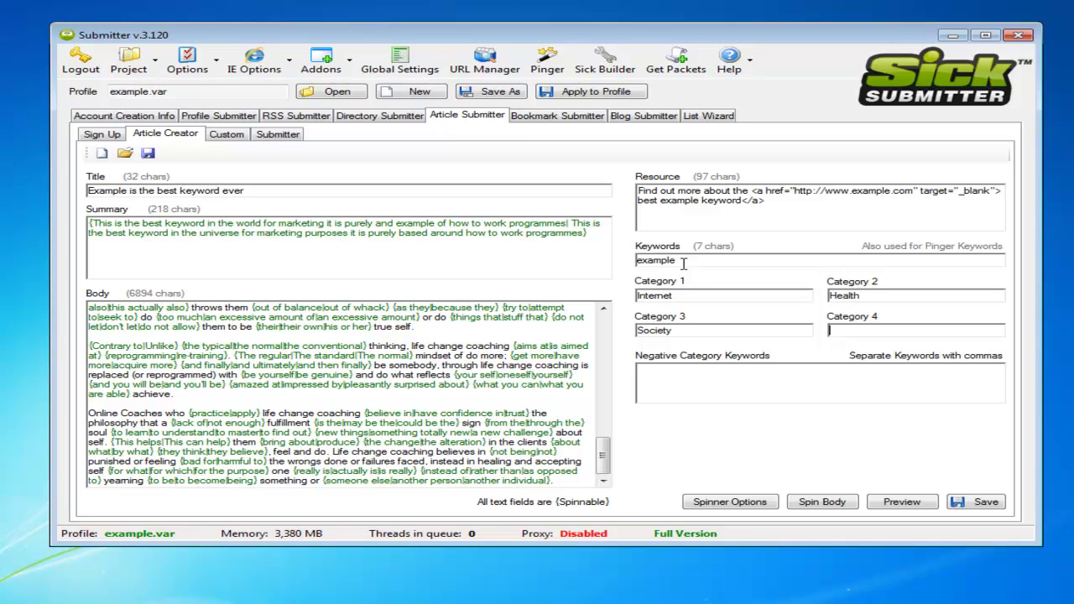
text(Online)
Step: Load the Article_Friendly.sic site list and tick articlesset.com and submittothis.com
click(287, 137)
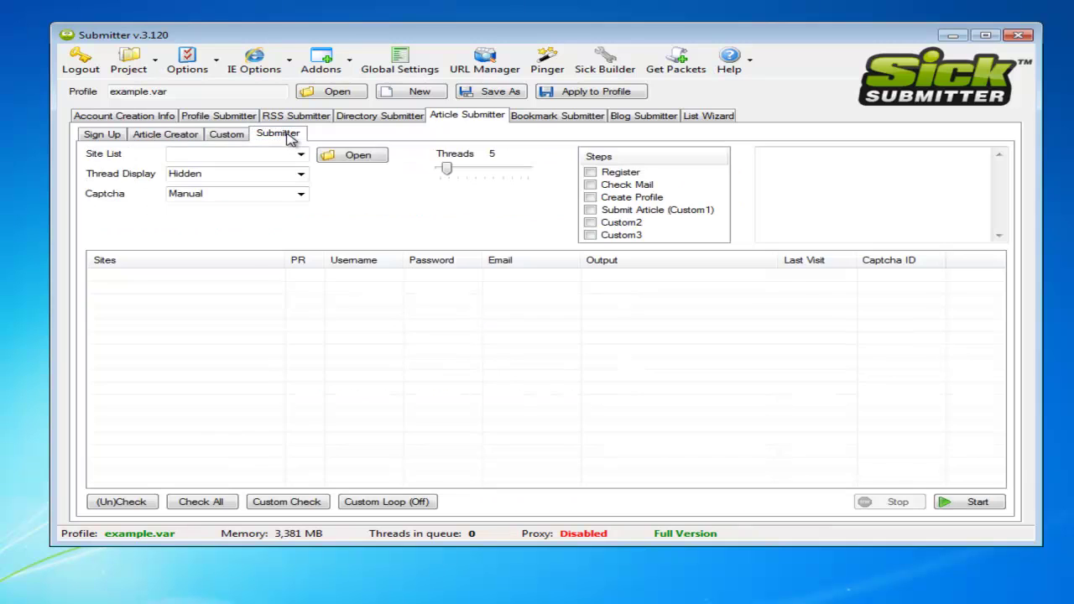
click(351, 155)
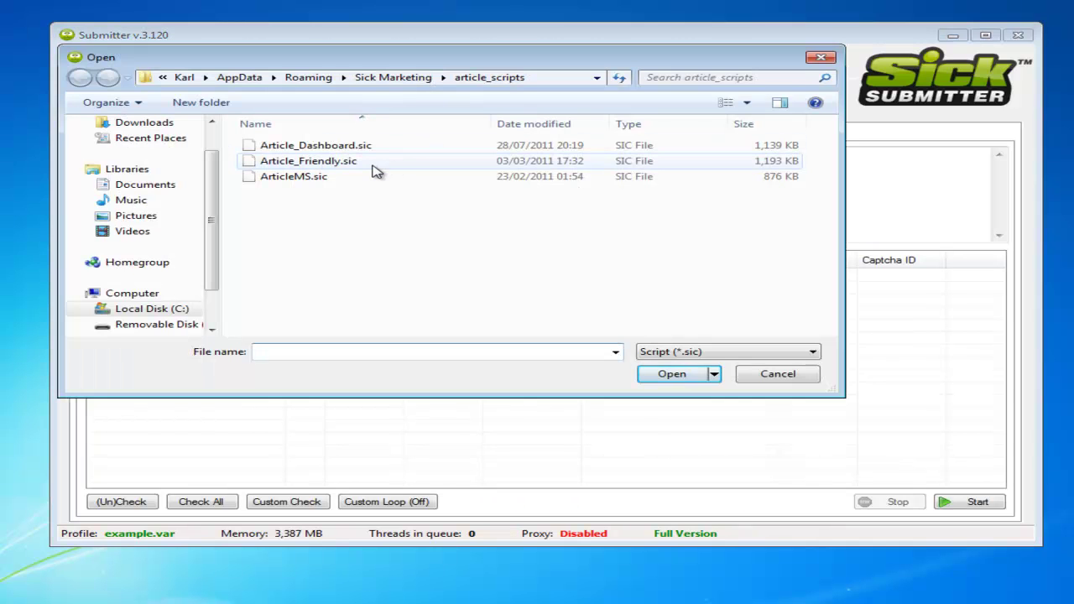
double_click(363, 169)
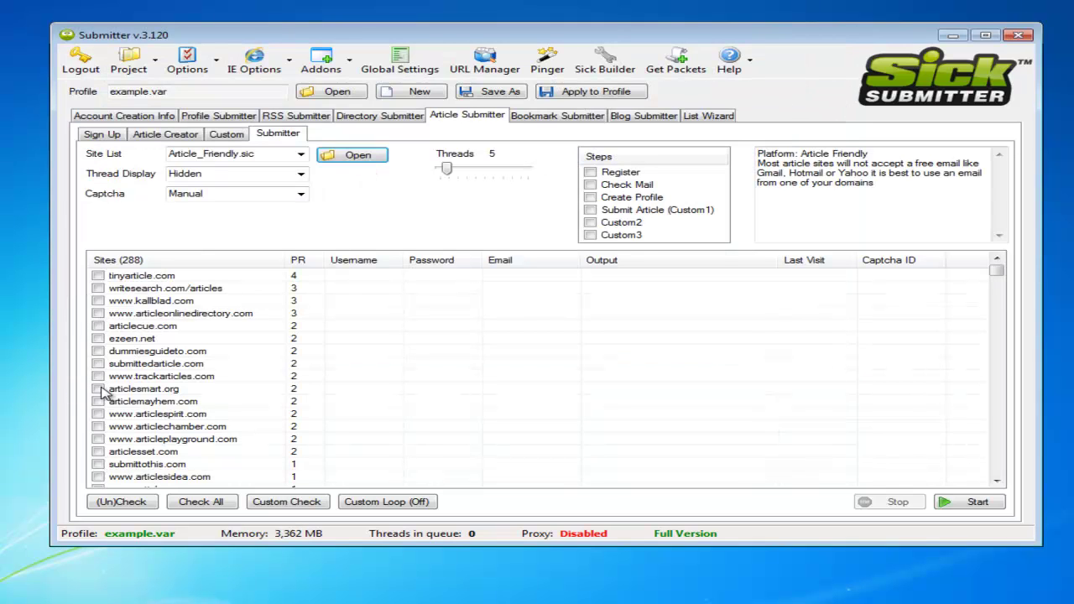
click(99, 451)
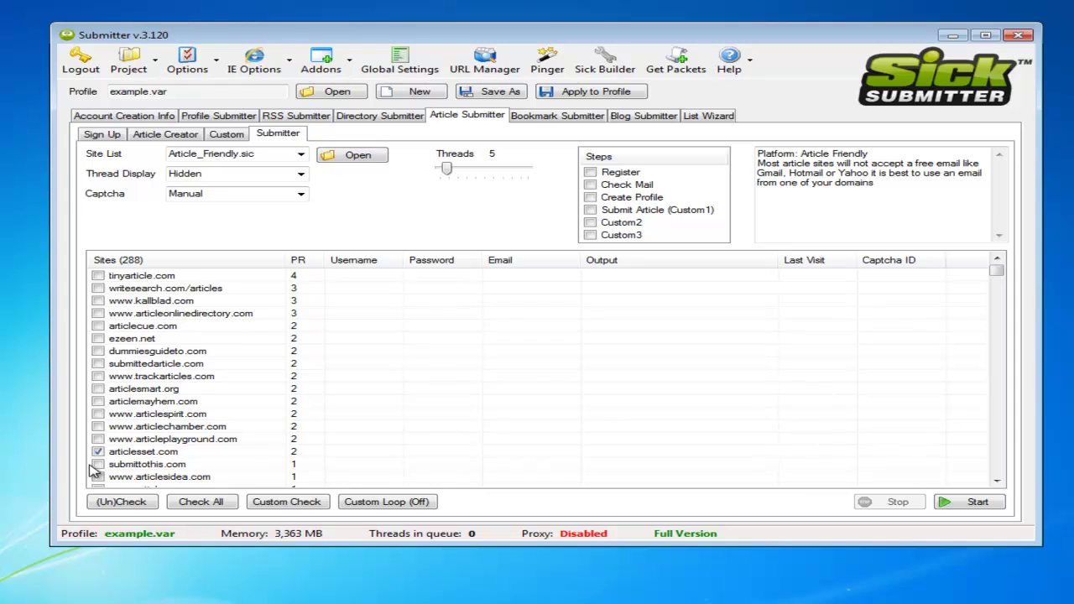
click(98, 464)
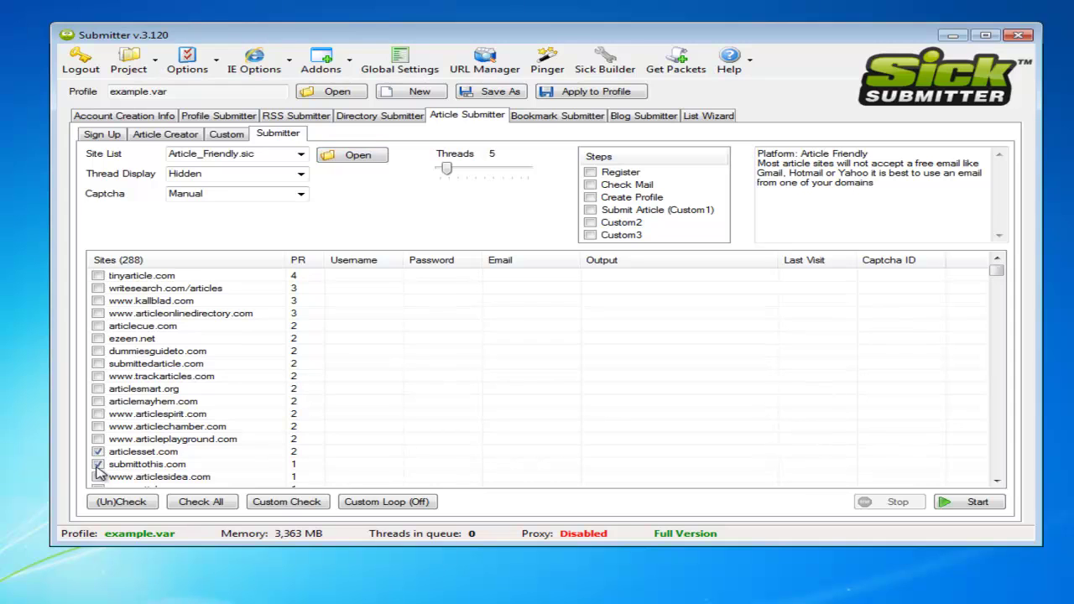
Step: Enable only the Create Profile and Submit Article (Custom1) steps, leaving Register and Check Mail off
click(590, 173)
click(591, 186)
click(590, 198)
click(594, 210)
click(591, 185)
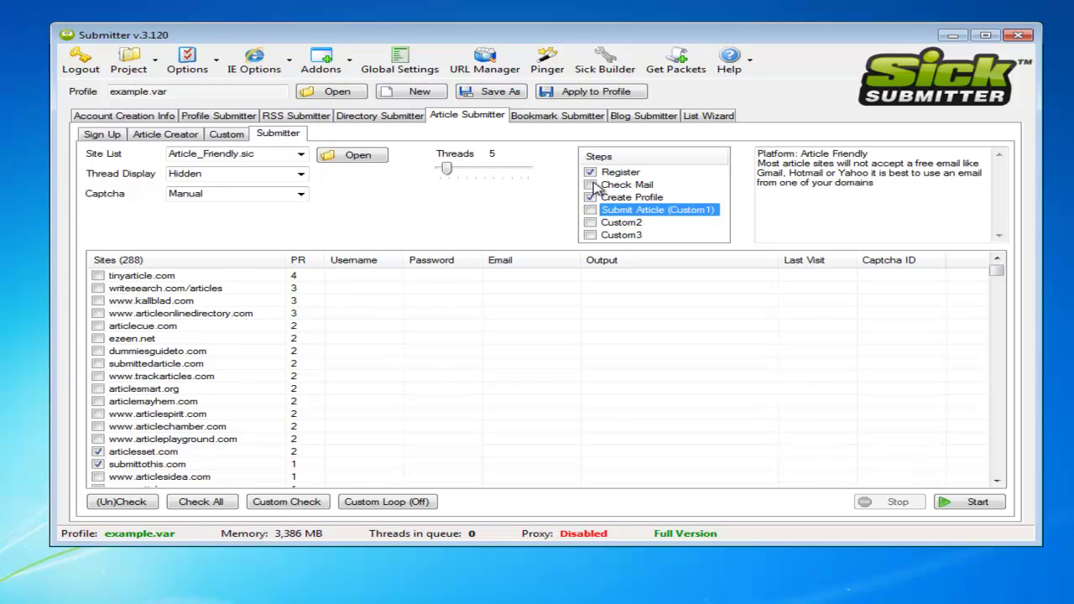
click(590, 172)
click(591, 209)
Step: Wrap the resource text in spintax braces with a second variant 'The Best Example keyword'
click(172, 135)
double_click(760, 191)
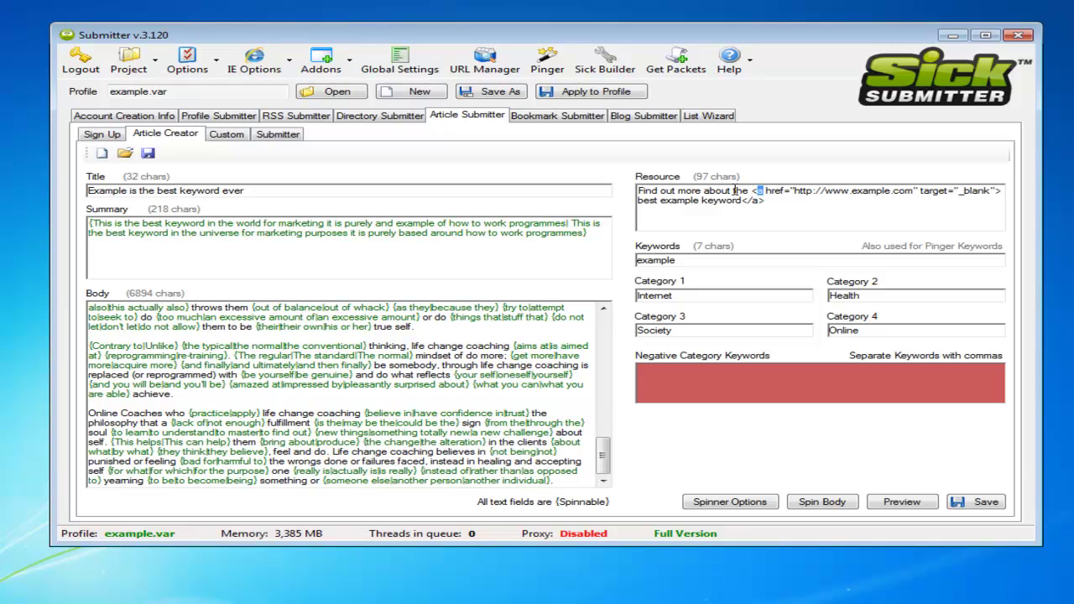
click(637, 193)
text({)
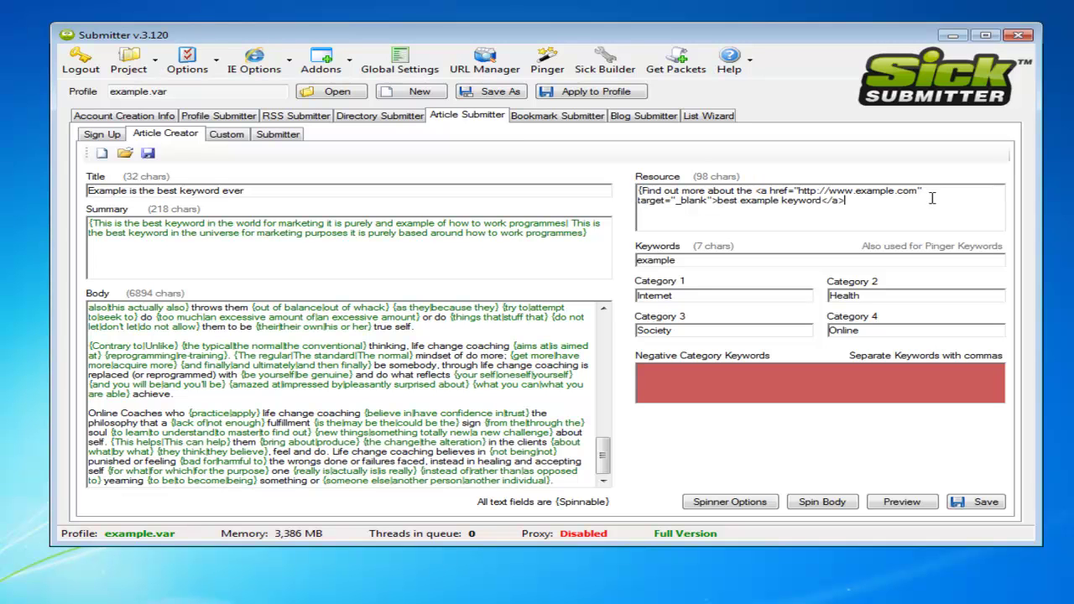
click(910, 214)
text(|)
text(Find)
key(BackSpace)
key(BackSpace)
key(BackSpace)
key(BackSpace)
text(The Best Example )
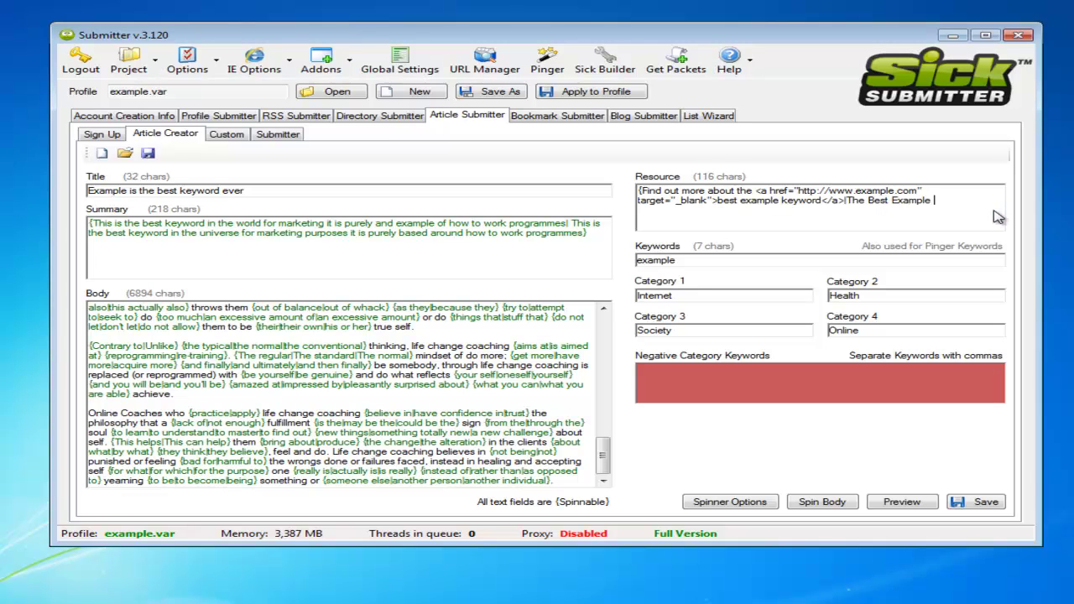
text(keyword})
click(850, 207)
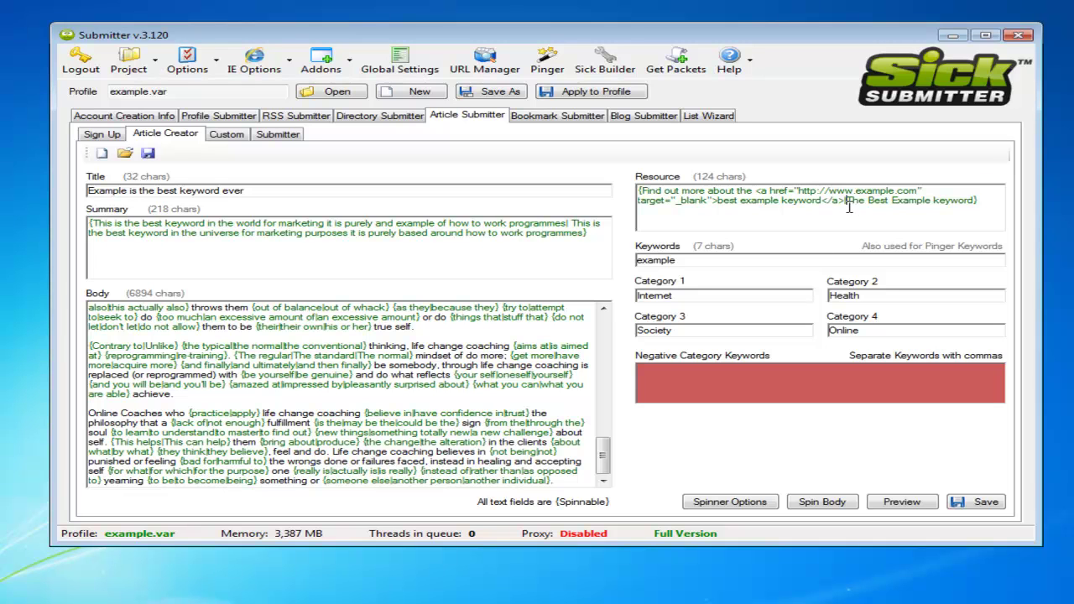
text(<a href=@)
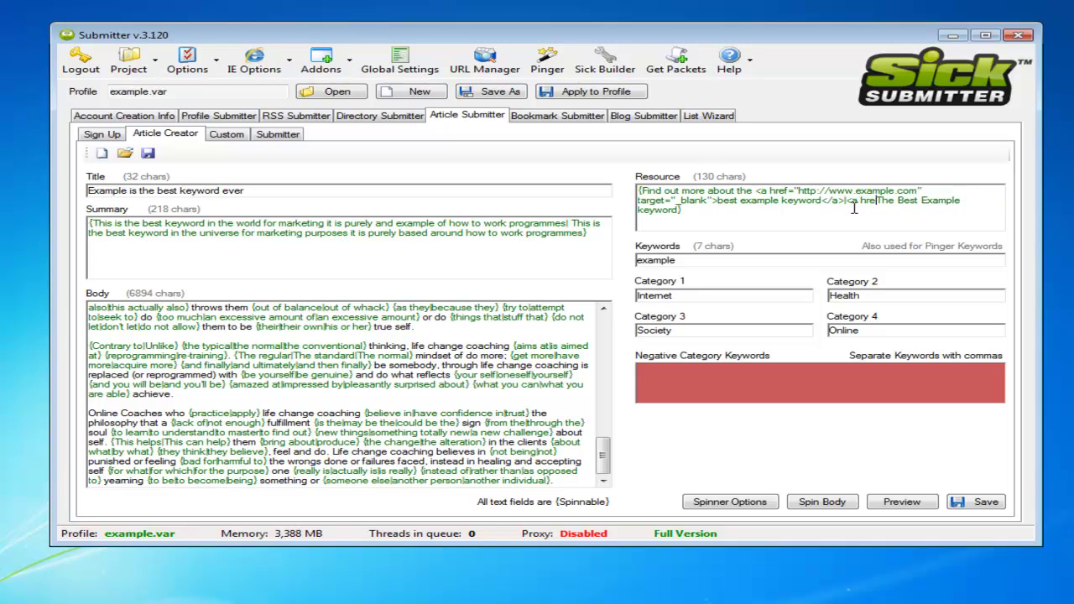
key(BackSpace)
text("http:)
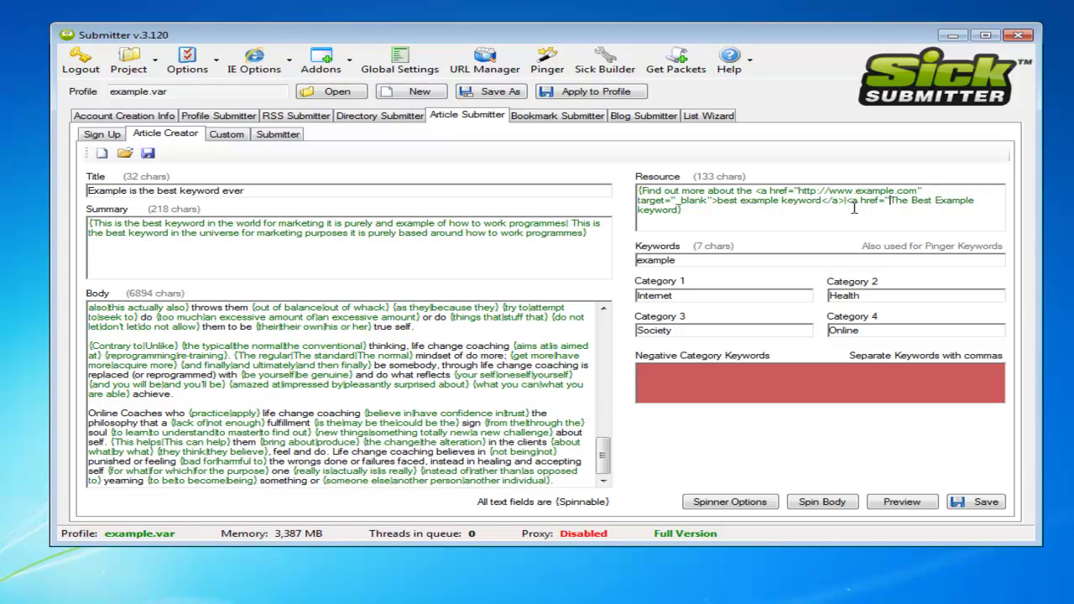
text(//)
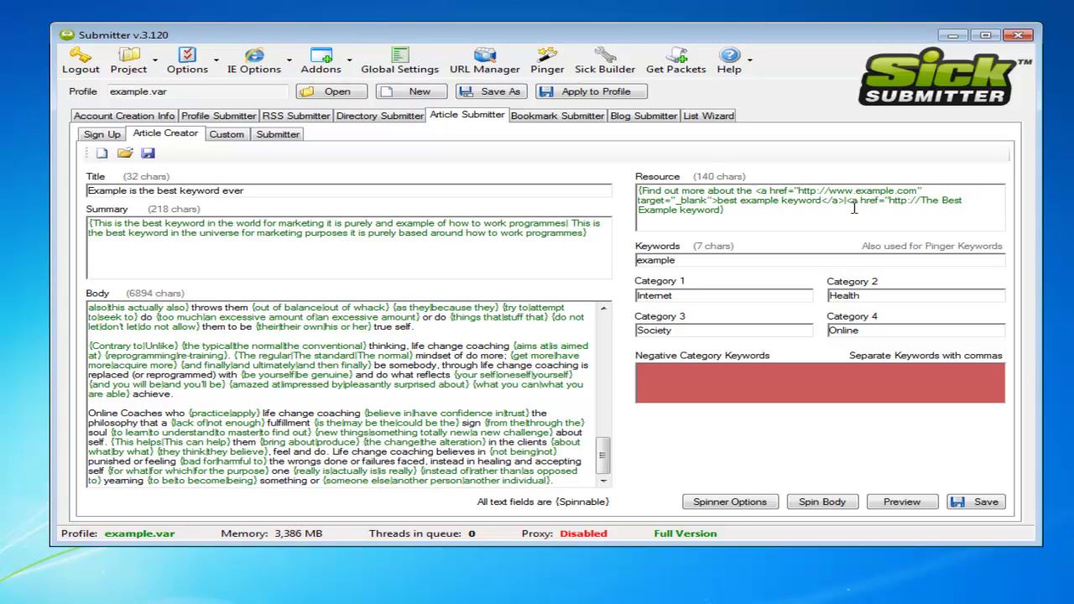
text(www.example.co)
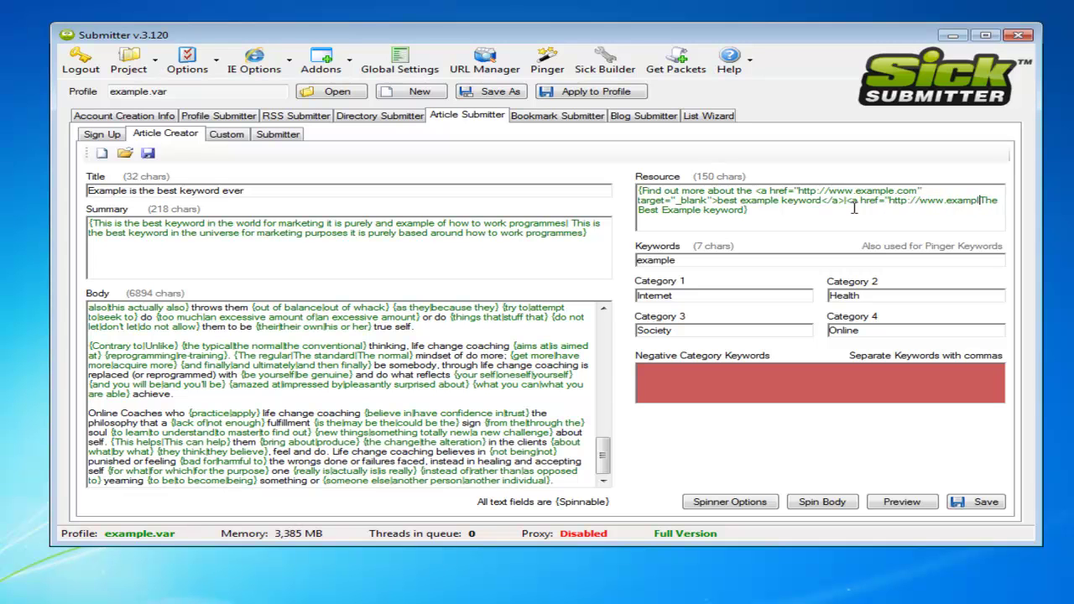
text(m")
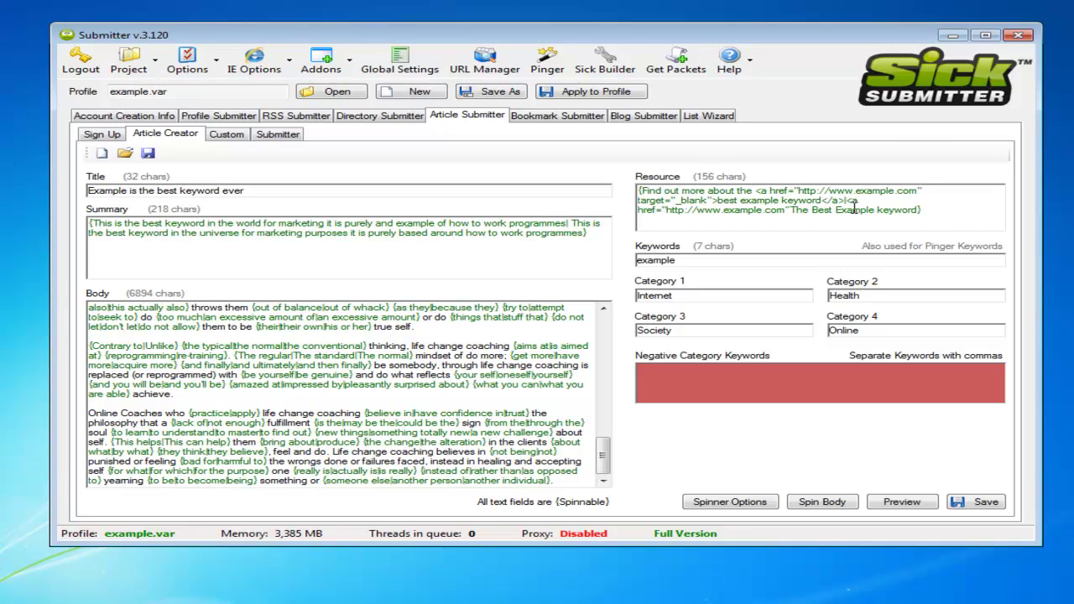
text(>The Best Example keyword<)
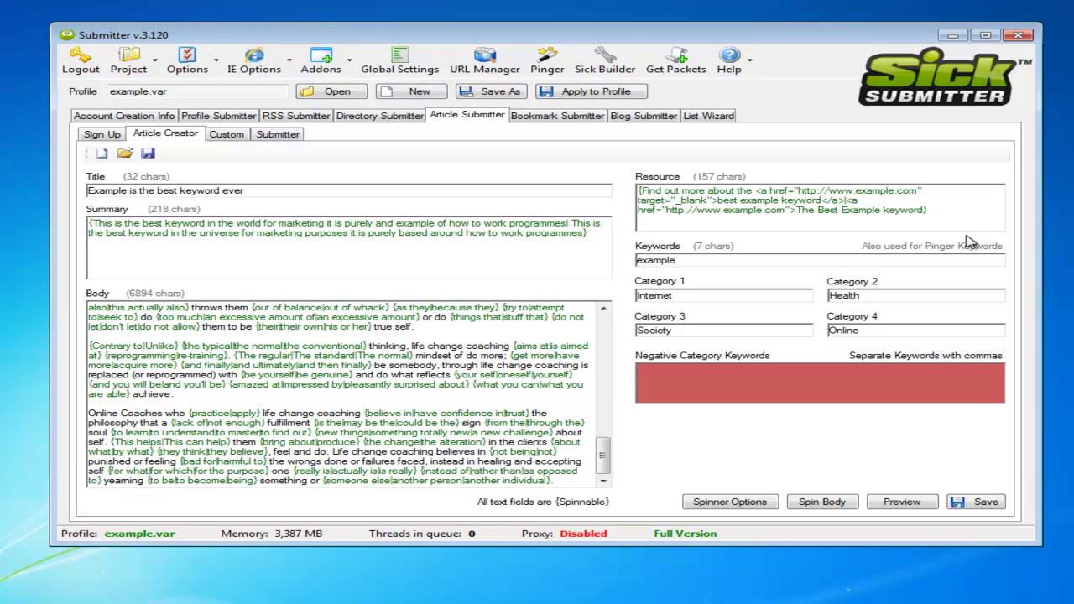
text(/a>)
drag(815, 210, 796, 212)
text({)
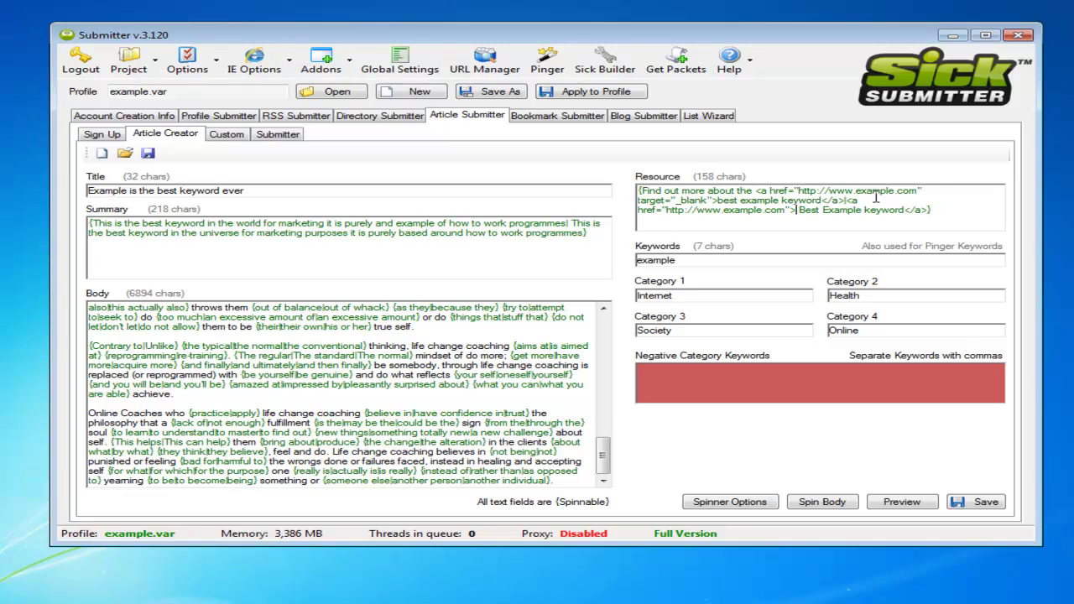
key(BackSpace)
key(BackSpace)
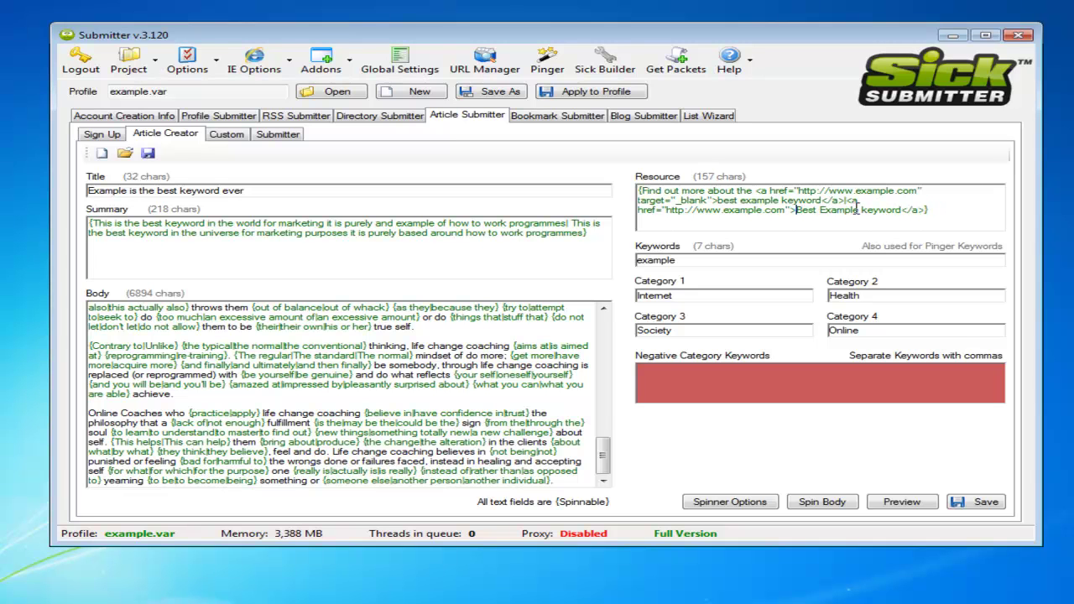
text(The)
Step: Change the keywords to 'best example keyword'
click(640, 262)
text(bestr)
key(BackSpace)
key(BackSpace)
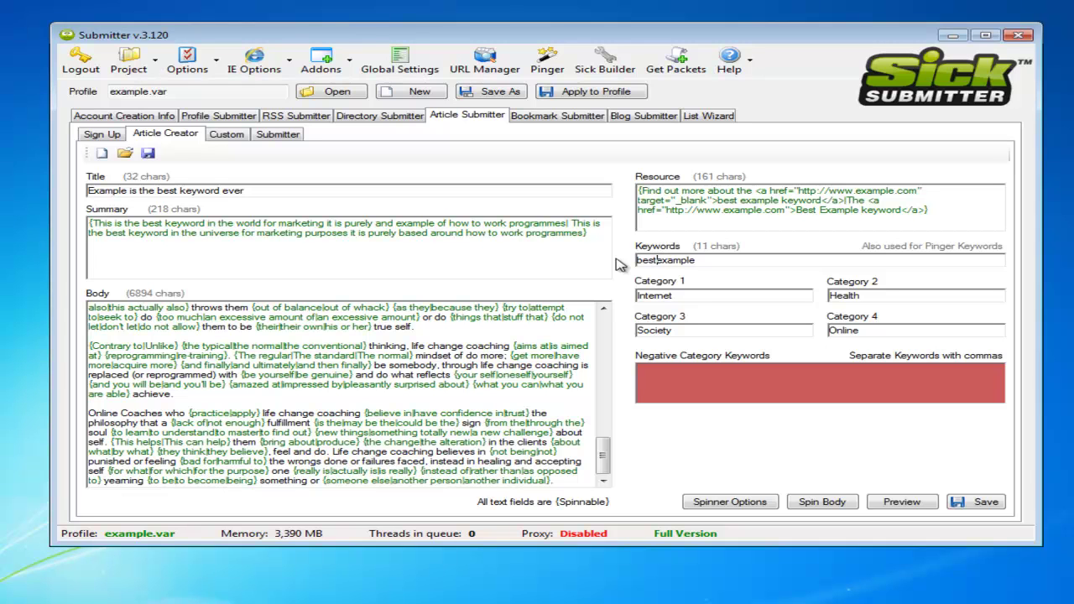
click(741, 266)
text(keyword)
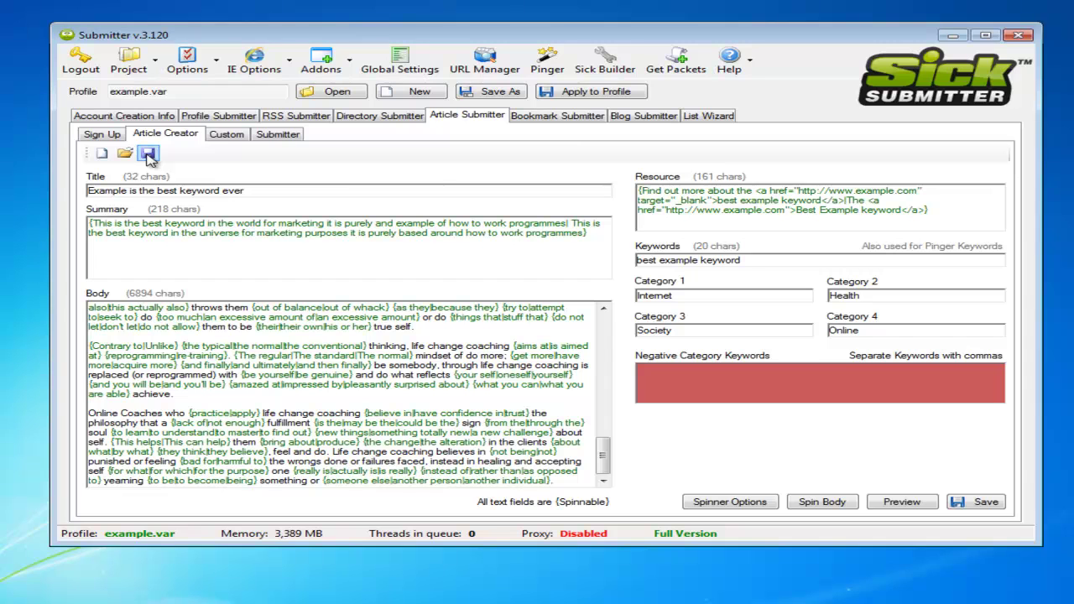
Step: Save the article as 'example', dismiss the confirmation, and return to the Submitter settings
click(148, 154)
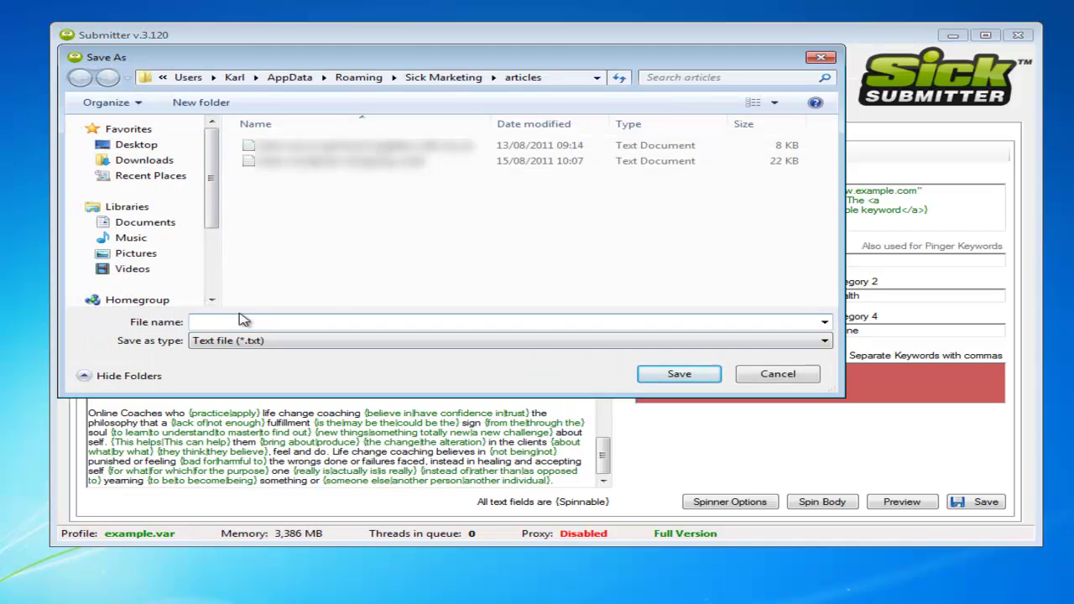
text(example article(spun)
key(Return)
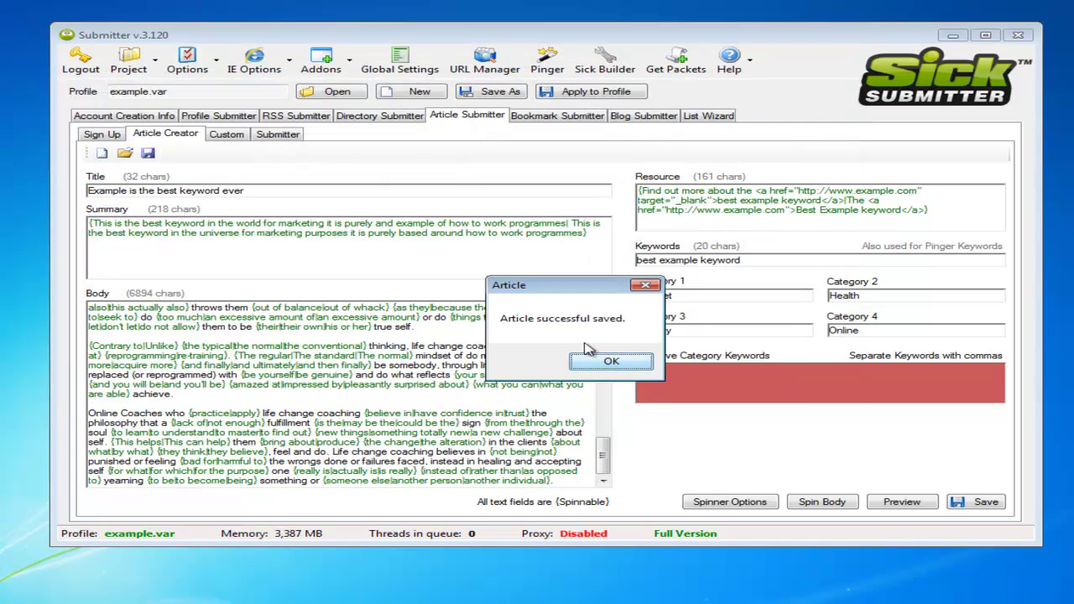
click(615, 362)
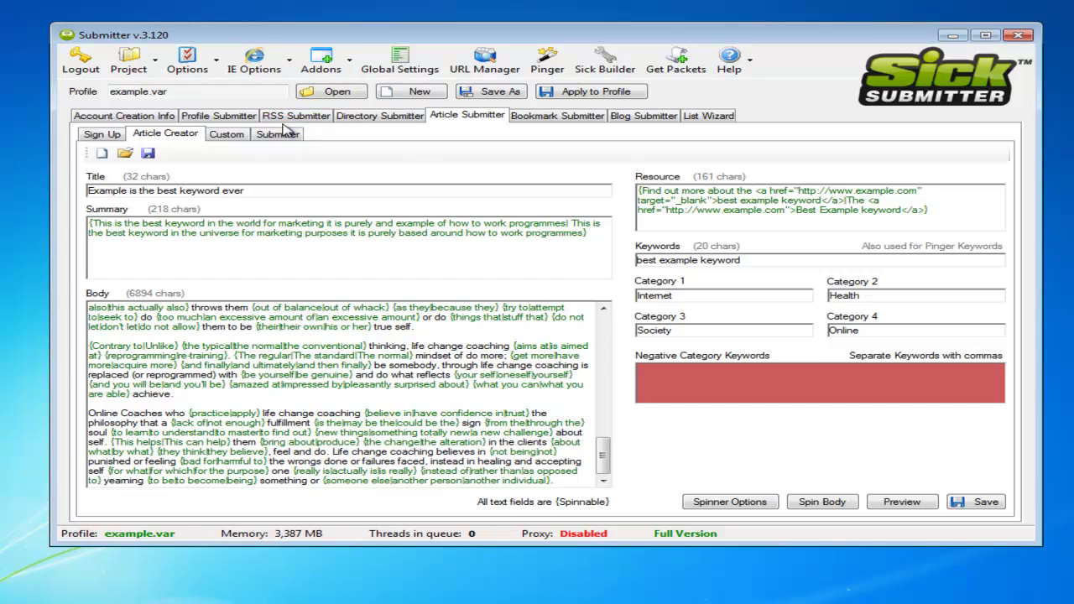
click(284, 133)
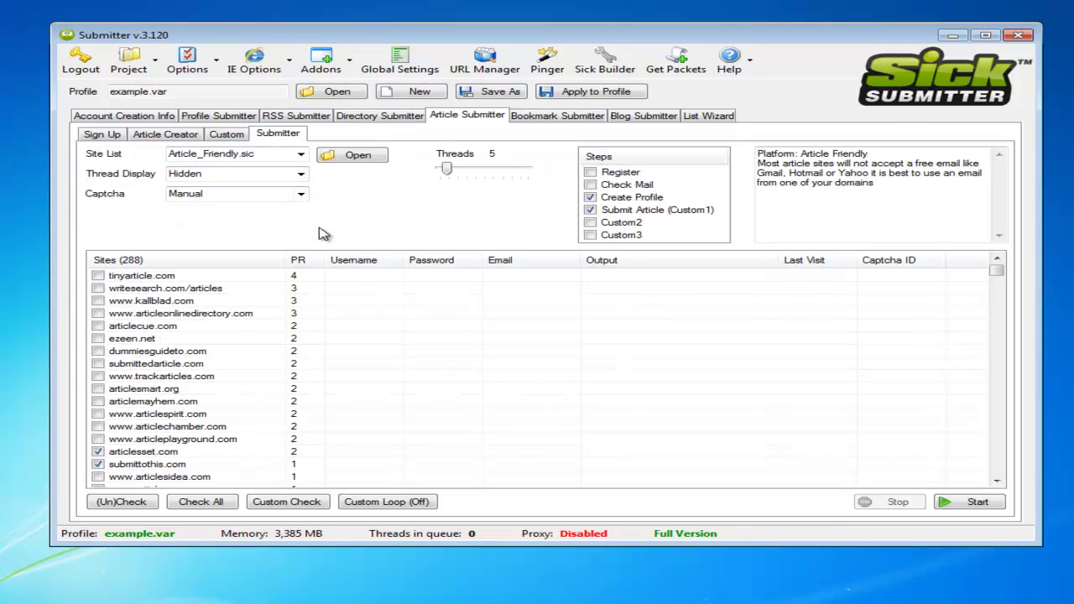